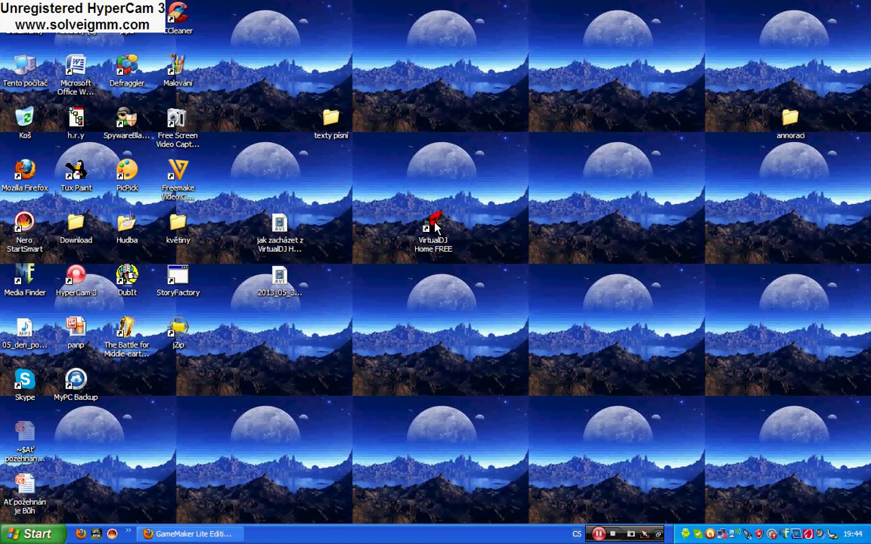
Start VirtualDJ Home FREE from the desktop and dismiss the Website Identification login dialog
double_click(435, 227)
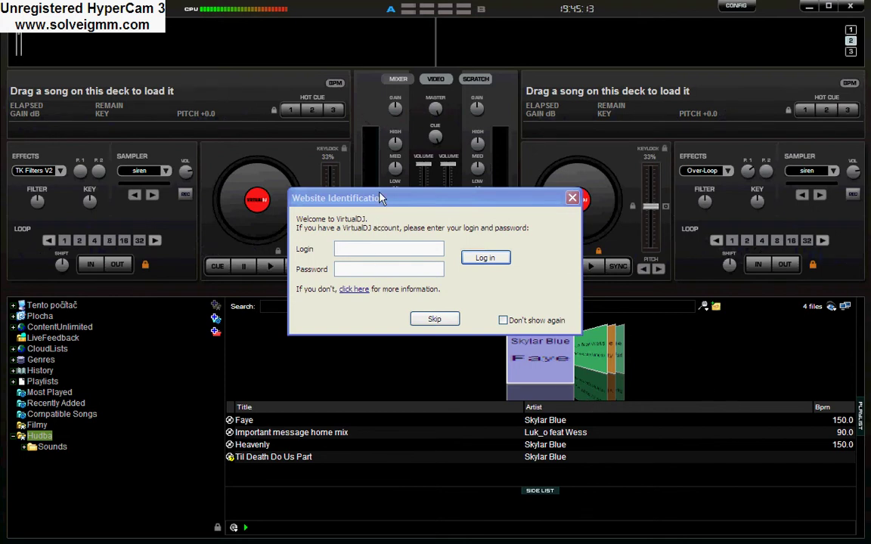
left_click_drag(373, 203, 441, 235)
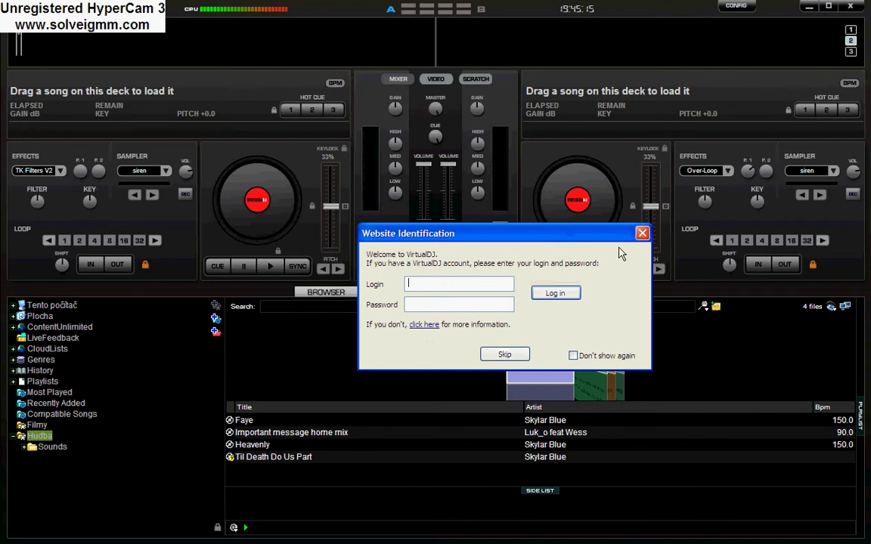
left_click(640, 230)
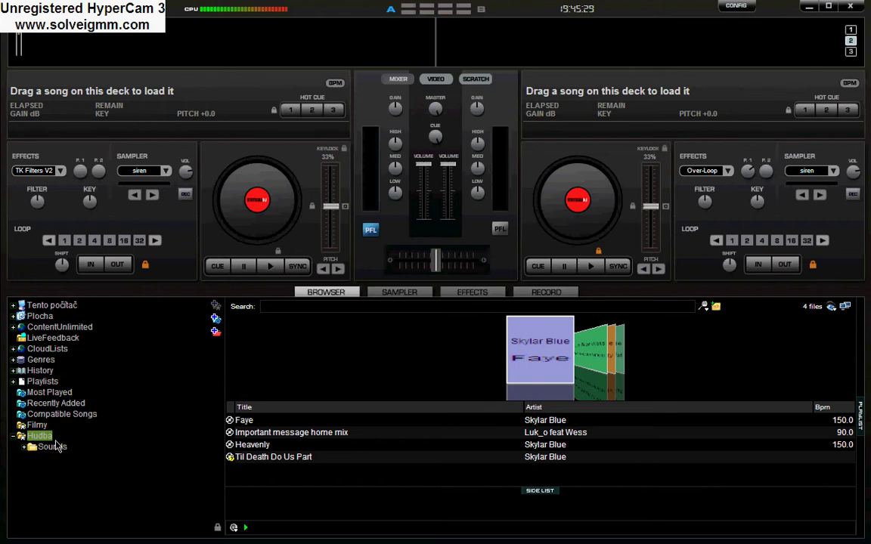
Browse to the pipa folder under Plocha and load the ledova-4-Zeme-v-pohybu video onto deck 1
left_click(36, 316)
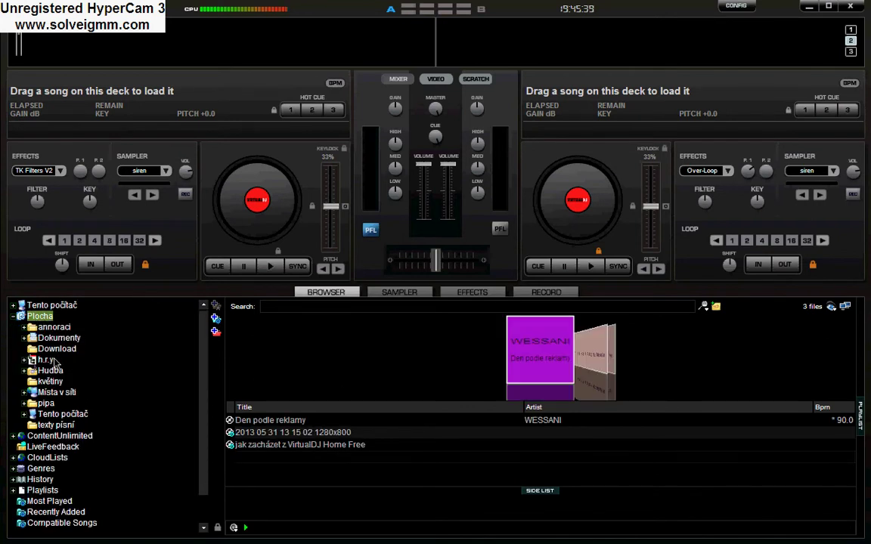
left_click(44, 405)
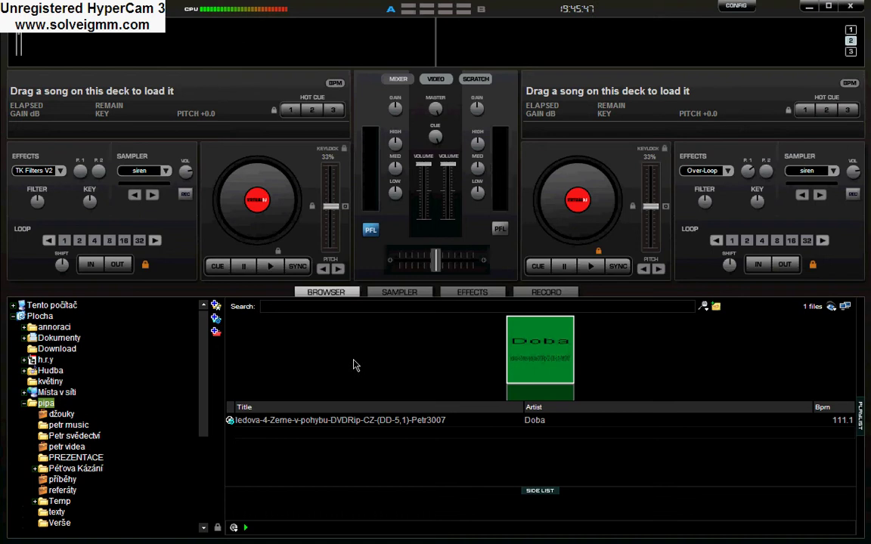
left_click(526, 357)
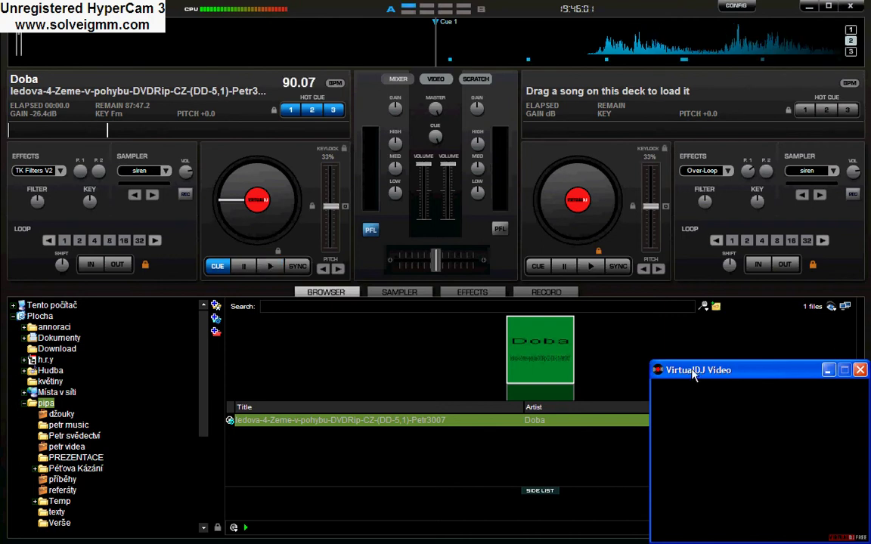
Move the video window up beside deck 1 and start playback of the loaded film
left_click_drag(690, 380, 502, 151)
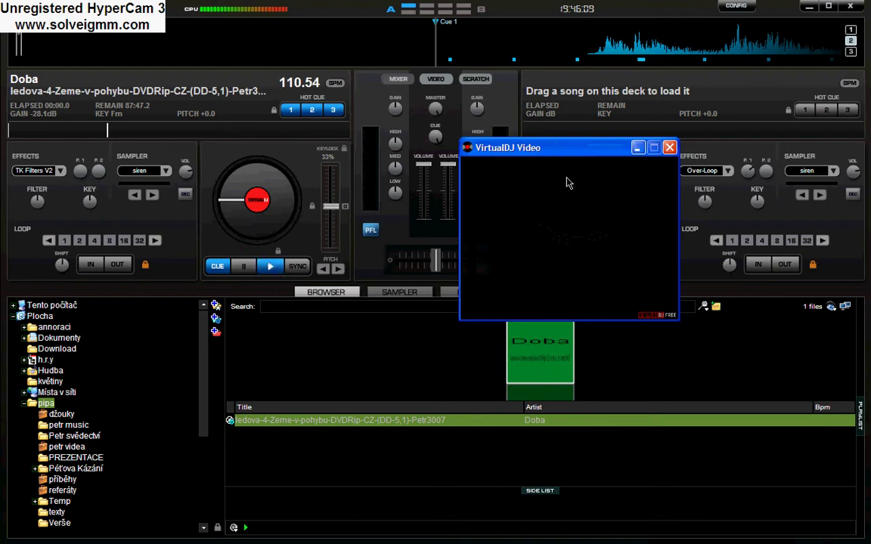
left_click_drag(541, 149, 473, 96)
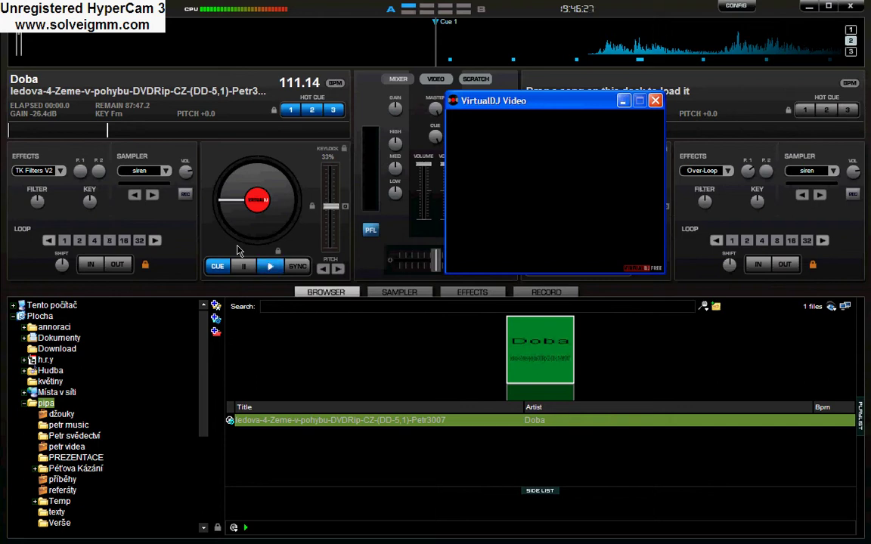
left_click(271, 267)
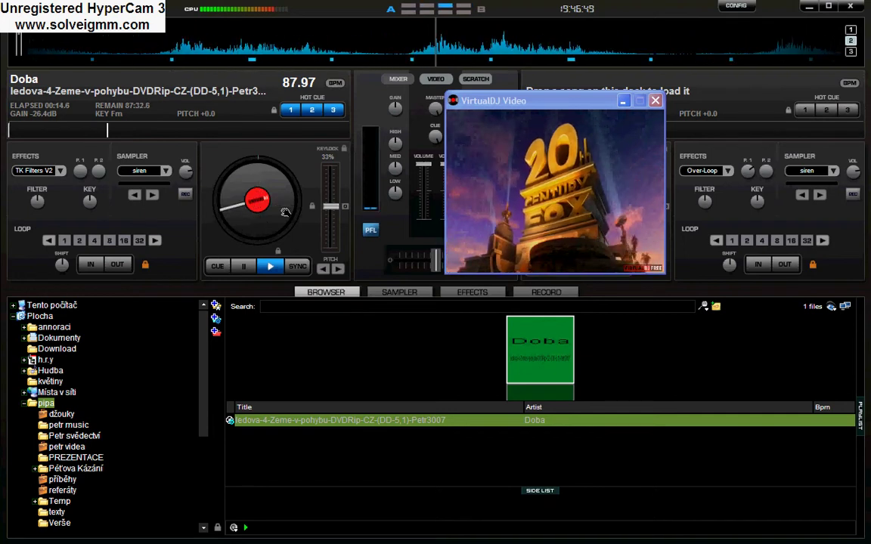
Scratch the deck 1 platter briefly and move the video window clear of the mixer section
mouse_move(286, 167)
left_mouse_down()
mouse_move(227, 170)
mouse_move(250, 226)
mouse_move(291, 181)
left_mouse_up()
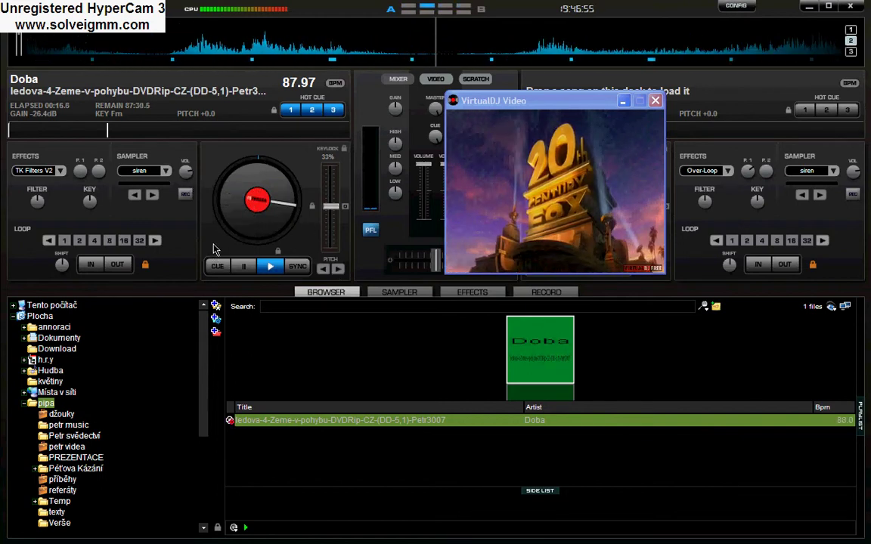
left_click_drag(477, 102, 549, 108)
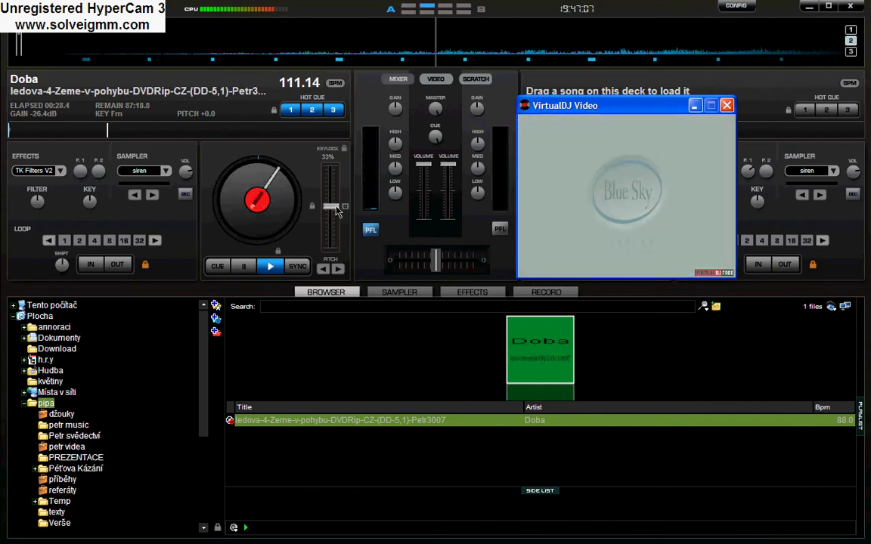
Set deck 1's pitch to -2.3, skip the film forward to about 21 minutes and scratch the platter
left_click_drag(331, 202, 332, 211)
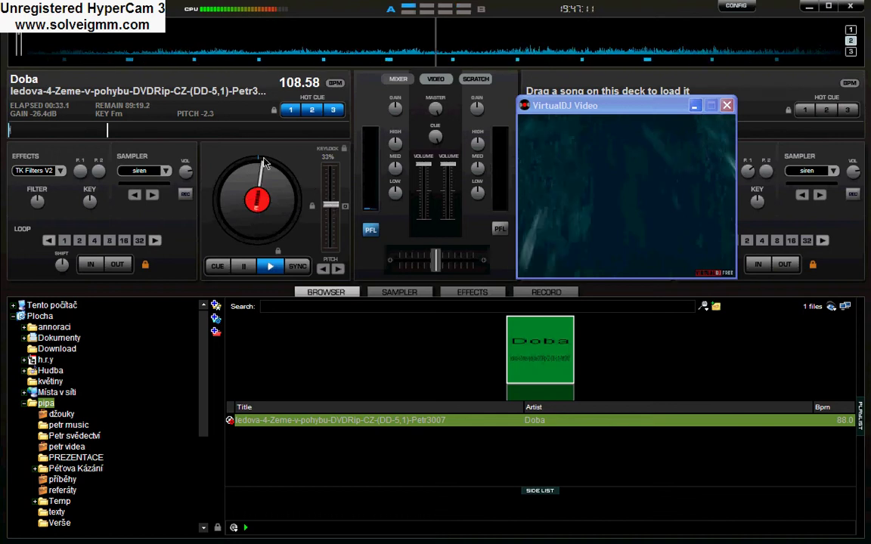
scroll(274, 165, "down", 5)
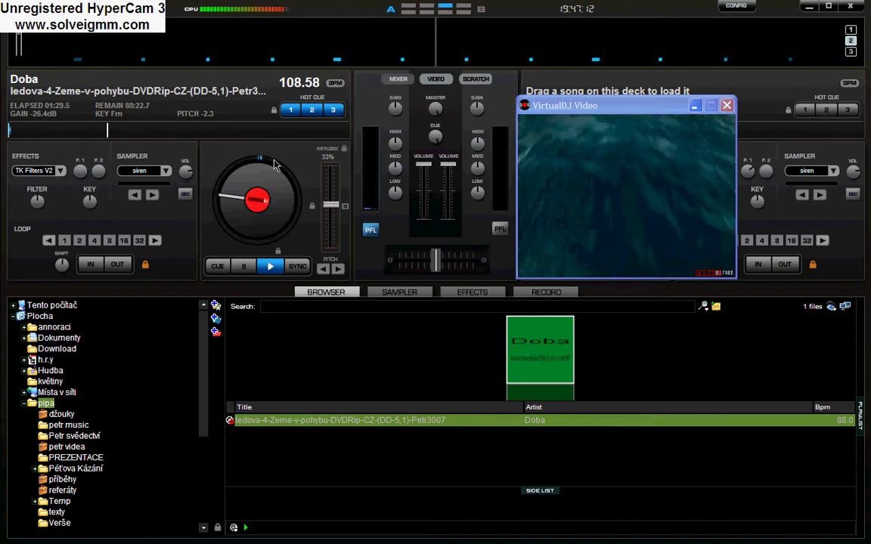
scroll(274, 165, "down", 10)
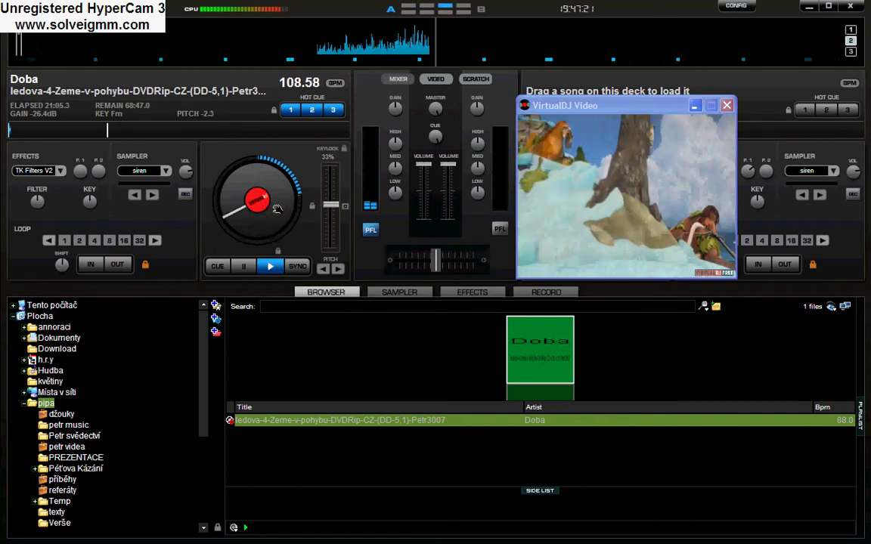
left_click_drag(279, 205, 250, 170)
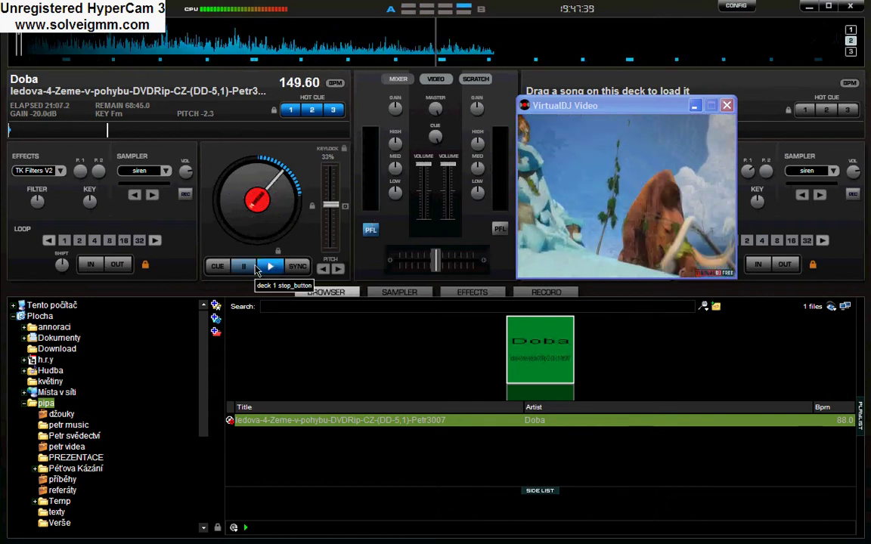
Raise deck 1's pitch to +33.0 to demonstrate faster playback, then pause the film
left_click(330, 209)
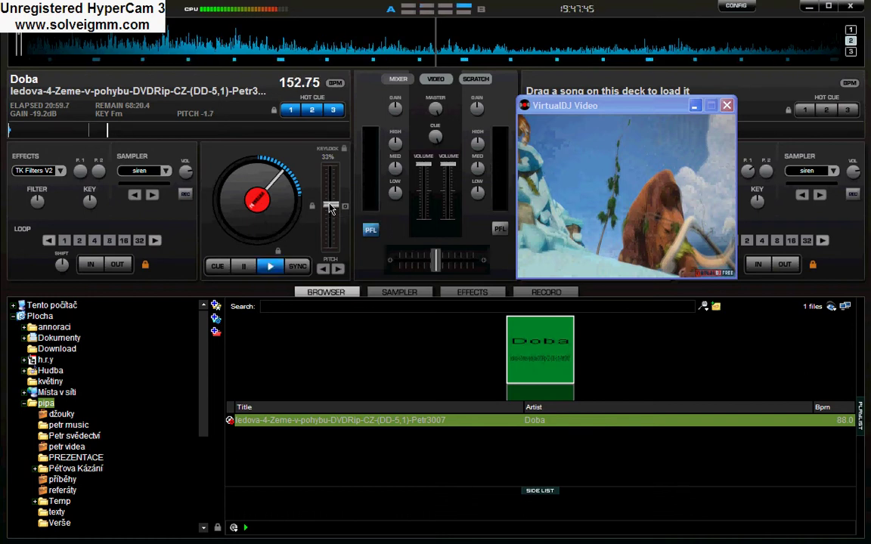
left_click_drag(330, 210, 331, 263)
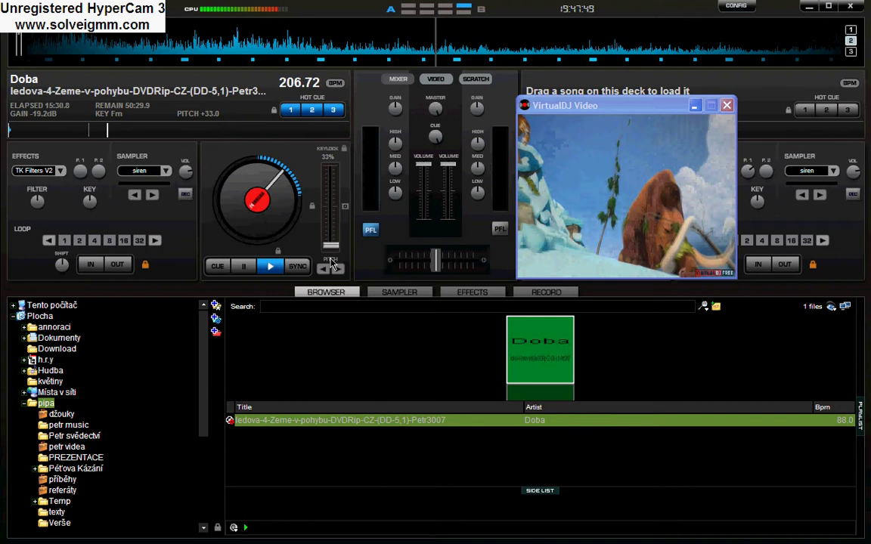
left_click(323, 268)
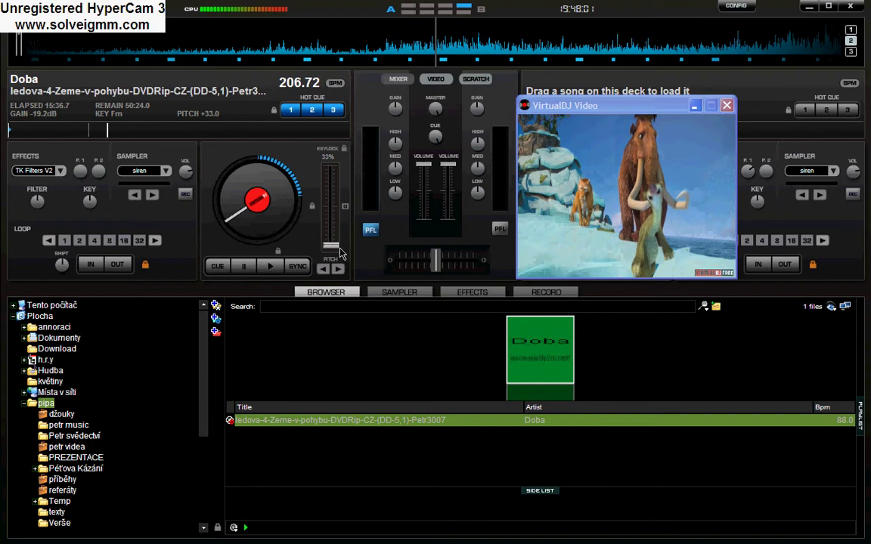
key("space")
Lower deck 1's pitch to -33.0, play the film briefly at the slower speed and pause it
left_click_drag(327, 232, 327, 167)
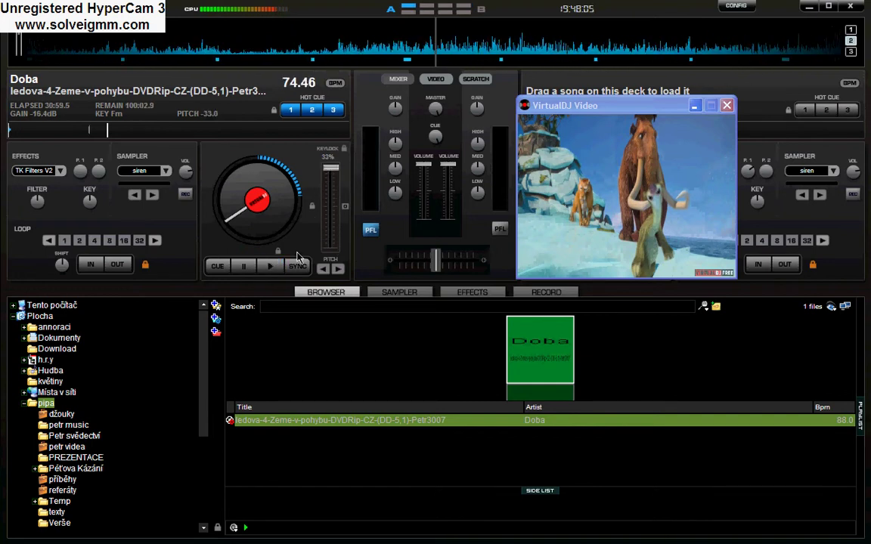
left_click(270, 272)
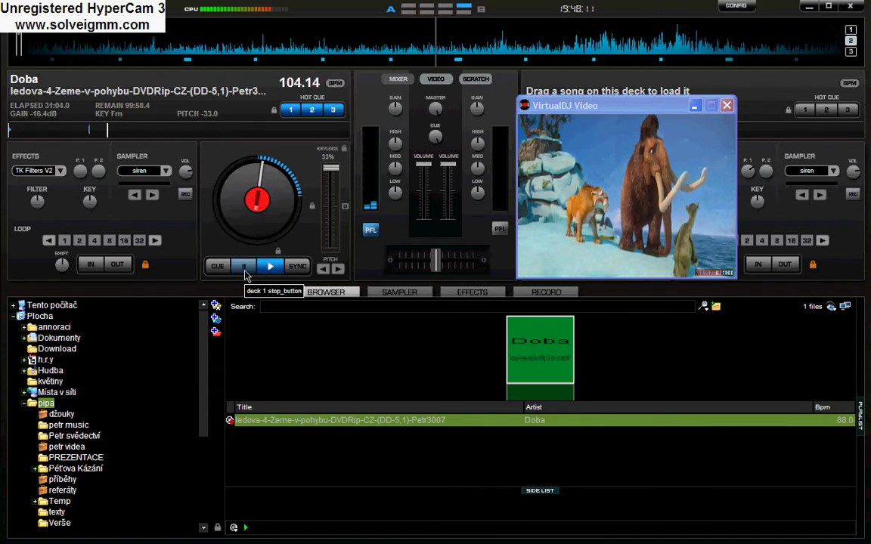
left_click(244, 267)
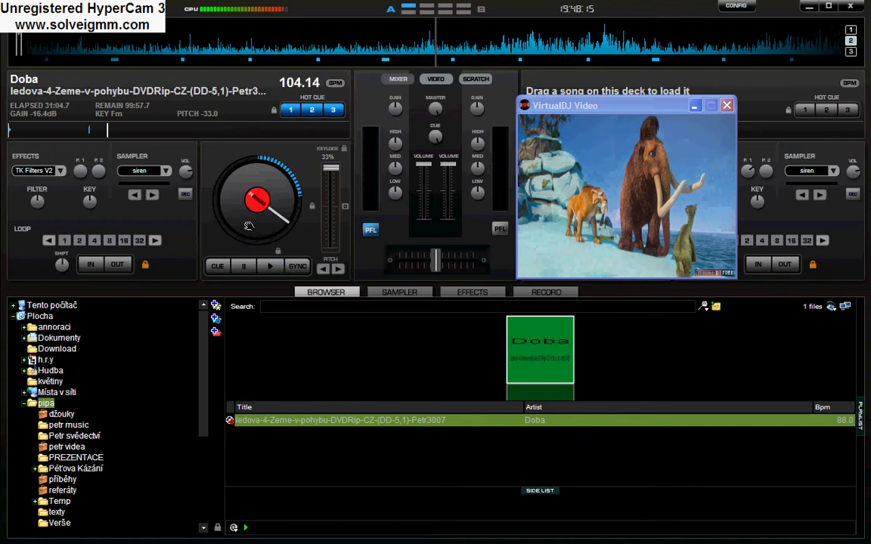
Return deck 1's pitch to near normal at +0.6 and resume playback
left_click_drag(332, 178, 331, 207)
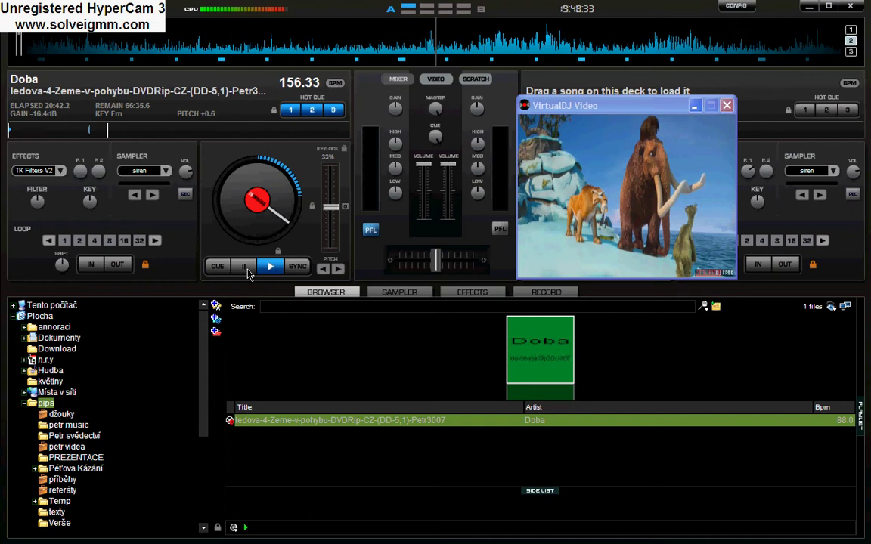
left_click(270, 266)
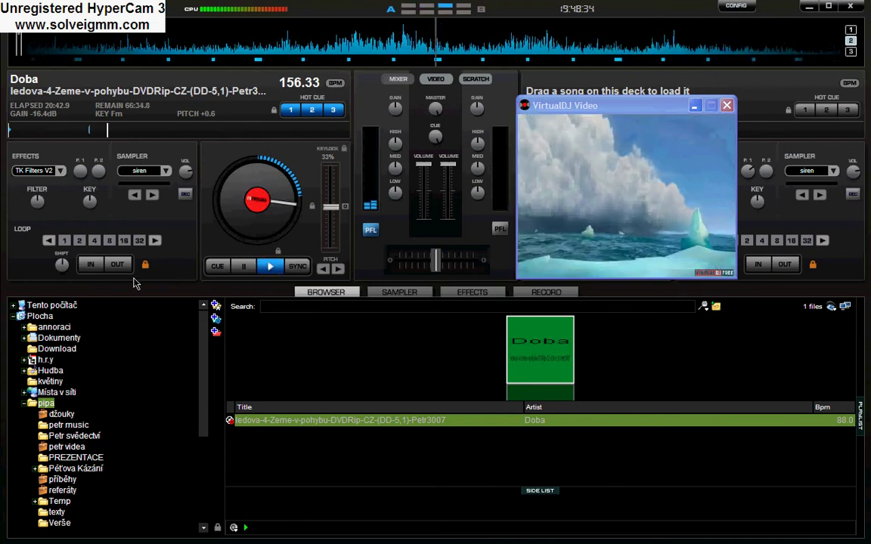
Loop deck 1 with lengths of 2, 1, 4 and finally 8 beats, and pause playback
left_click(79, 240)
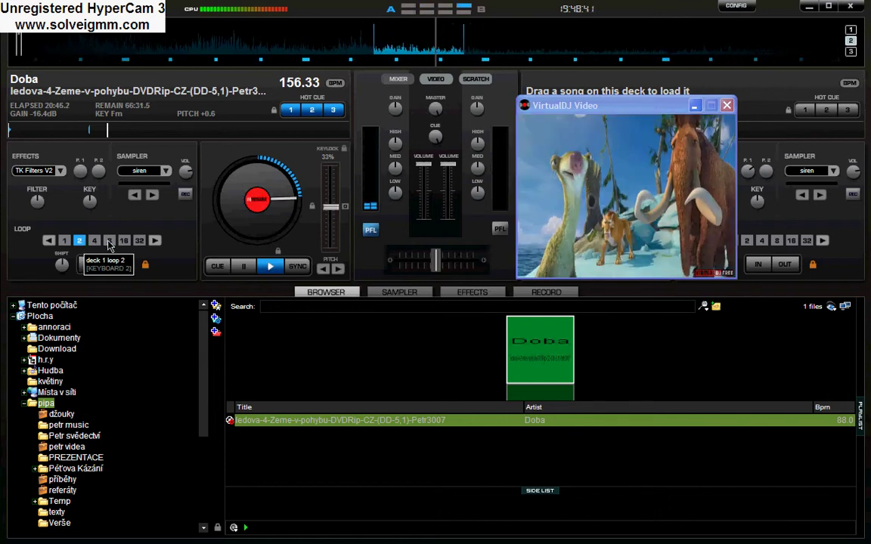
left_click(67, 242)
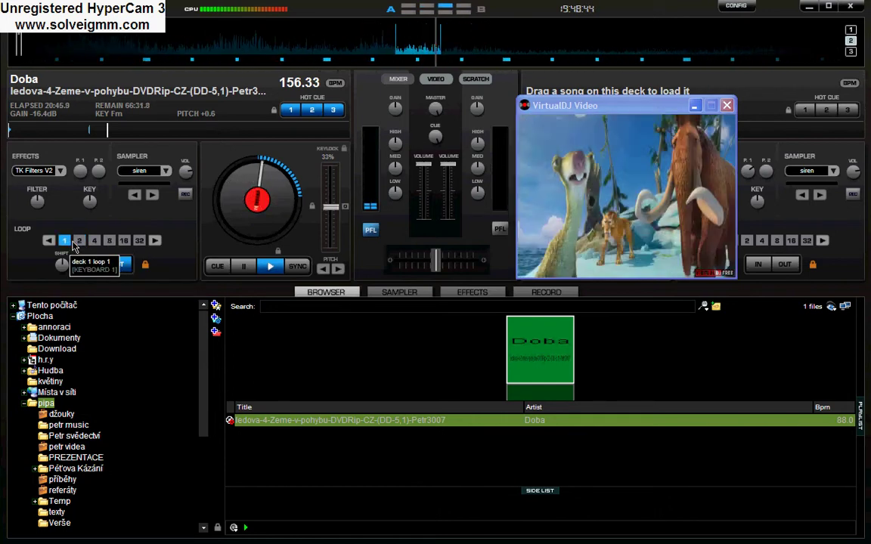
left_click(96, 242)
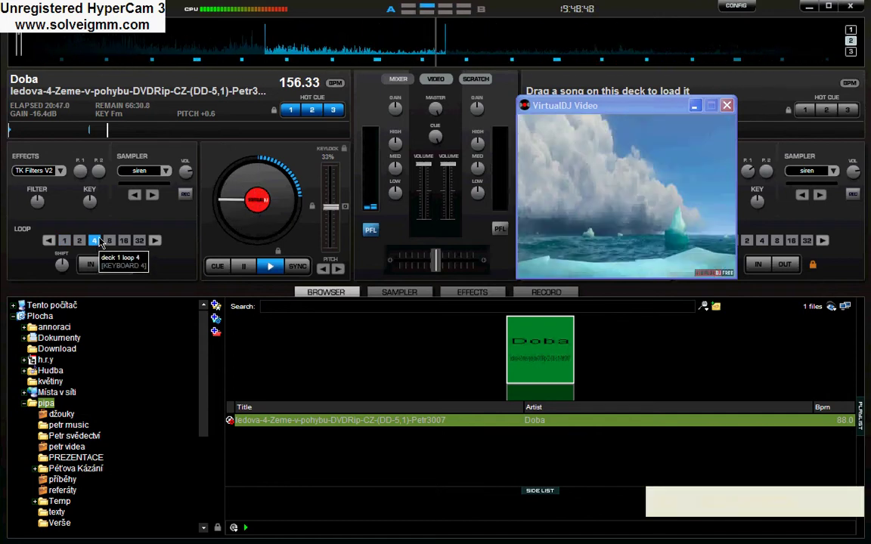
left_click(111, 241)
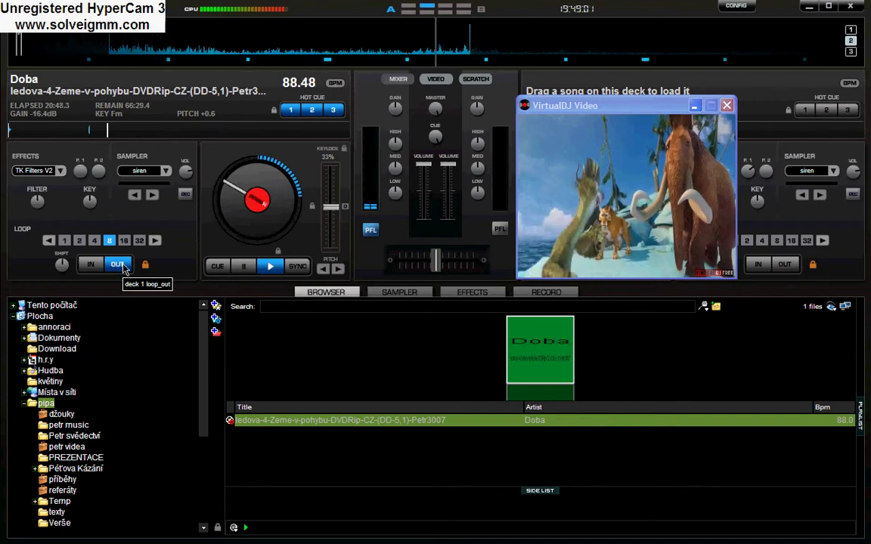
left_click(237, 271)
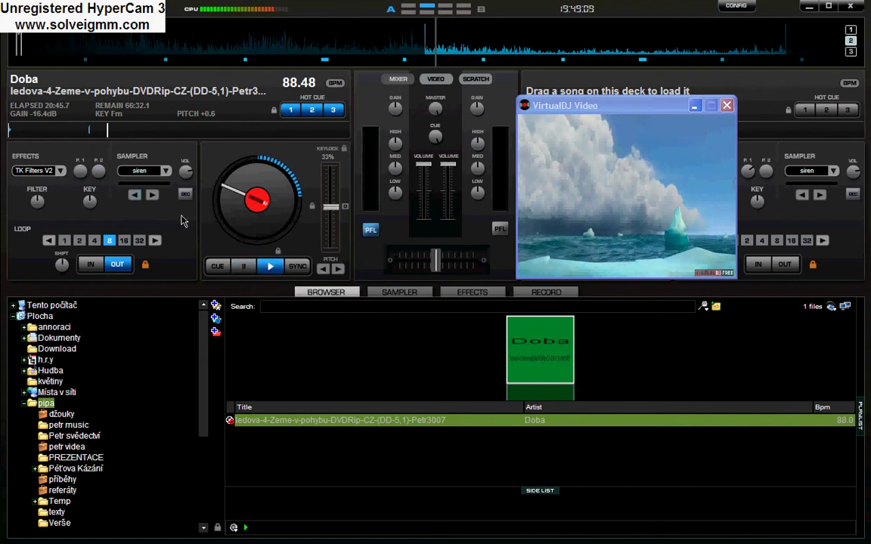
Examine the available video effects, including the details of Boom_Auto, Camera and Titler
left_click(478, 290)
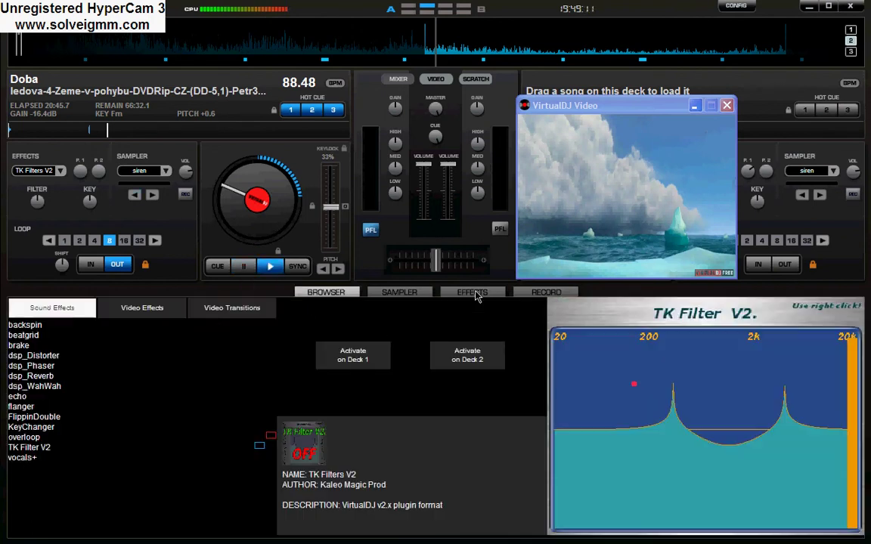
left_click(140, 311)
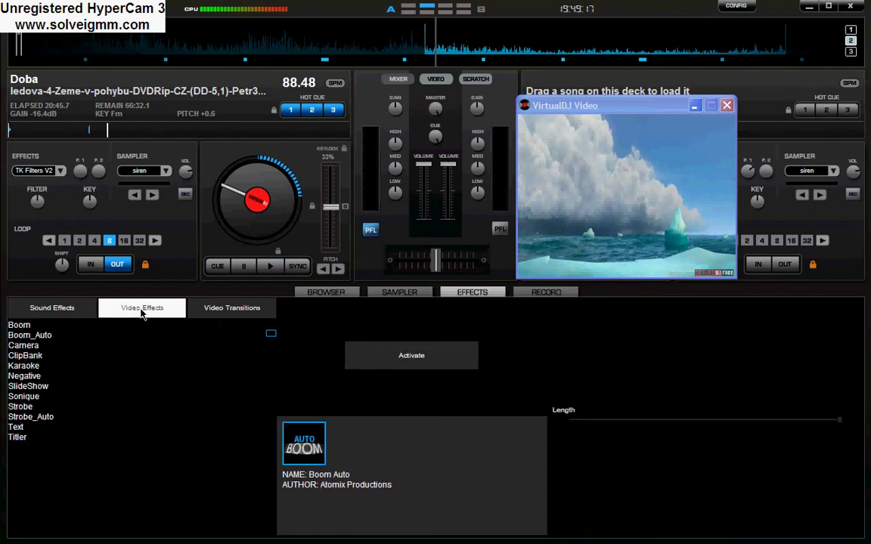
left_click(23, 337)
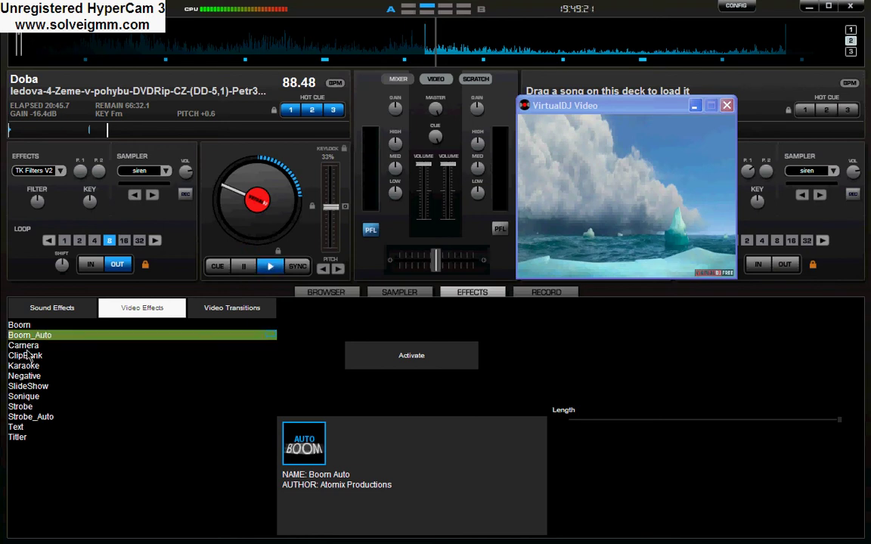
left_click(29, 347)
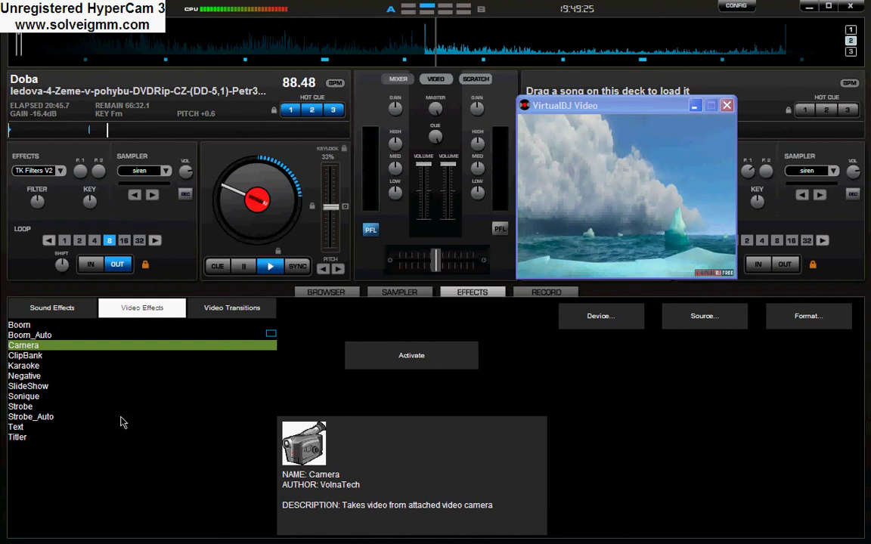
key("End")
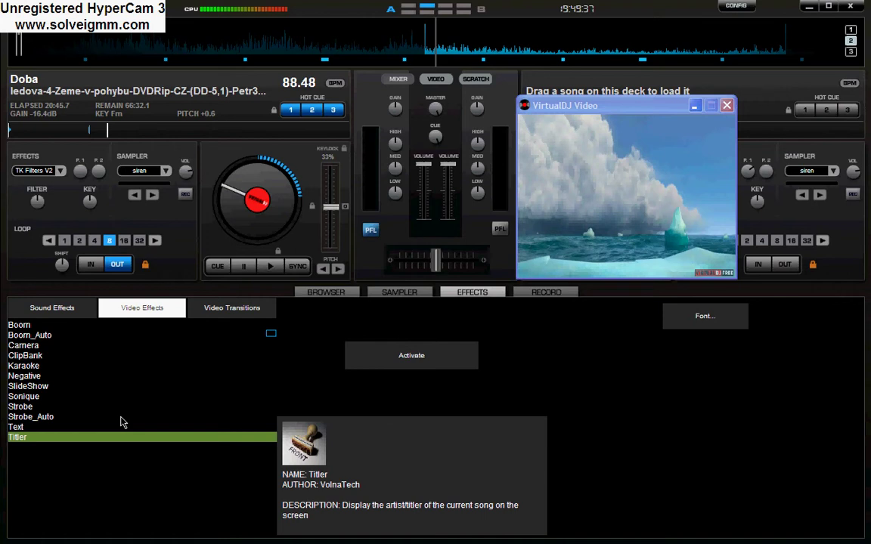
key("super")
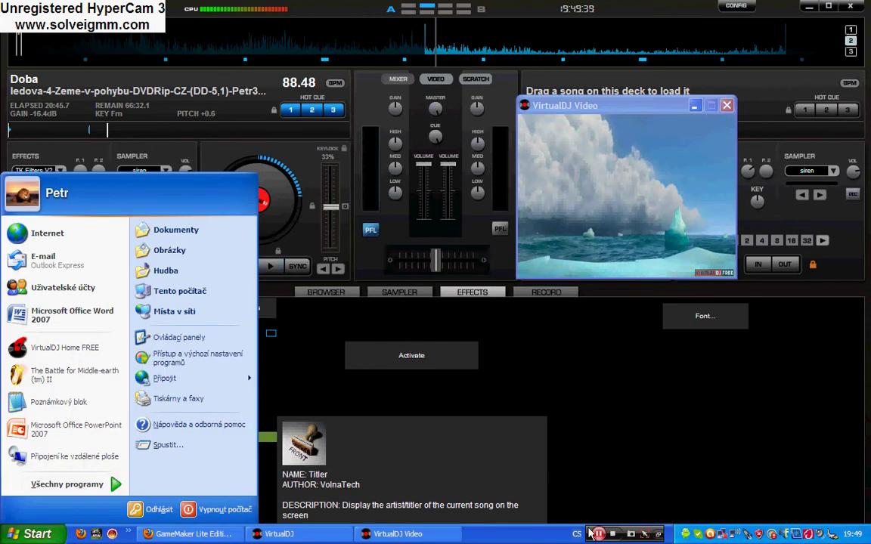
key("Escape")
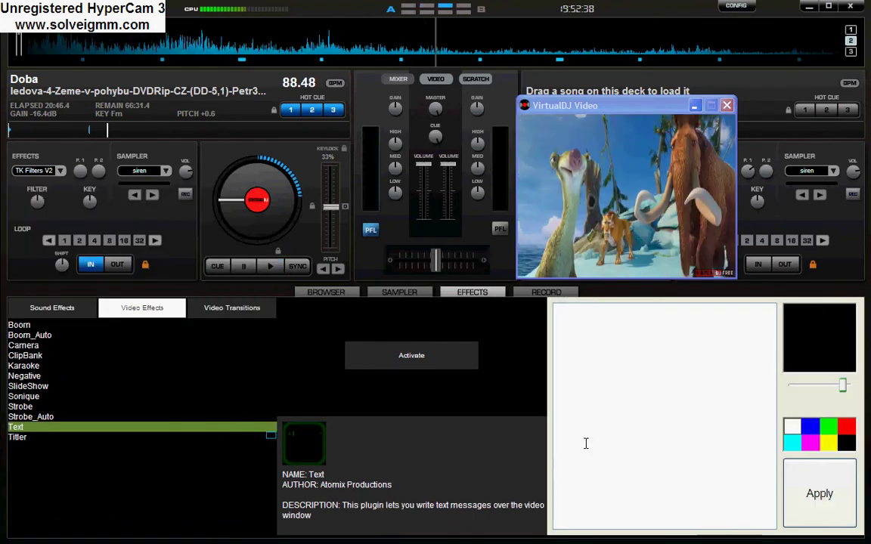
Enter "jasně" as the Text effect's message, reduce its size, make it red, and apply and activate the overlay
key("space")
type("j")
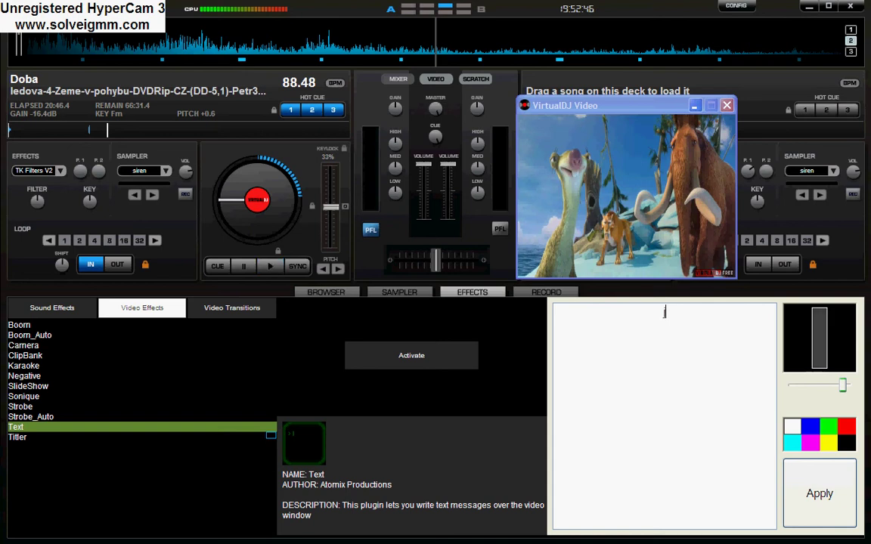
type("asně")
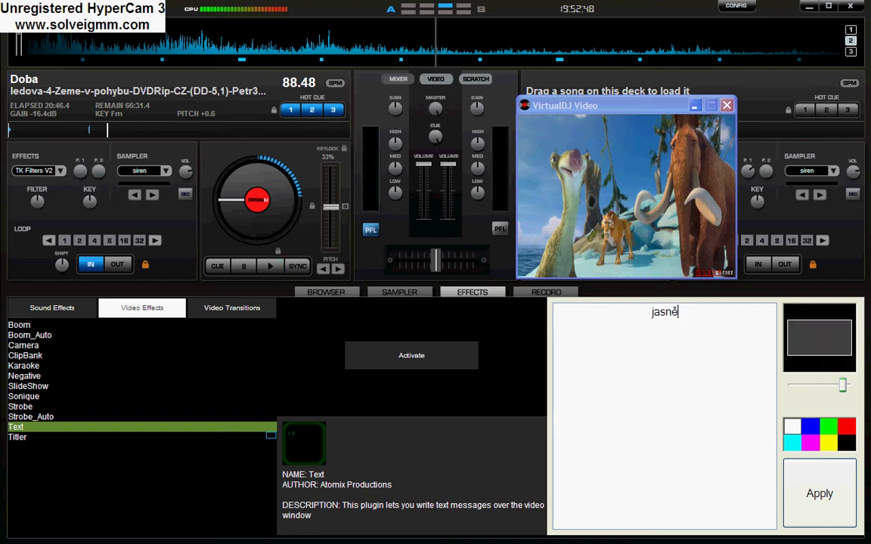
mouse_move(839, 385)
left_mouse_down()
mouse_move(800, 384)
mouse_move(808, 394)
mouse_move(794, 399)
mouse_move(845, 385)
mouse_move(828, 391)
left_mouse_up()
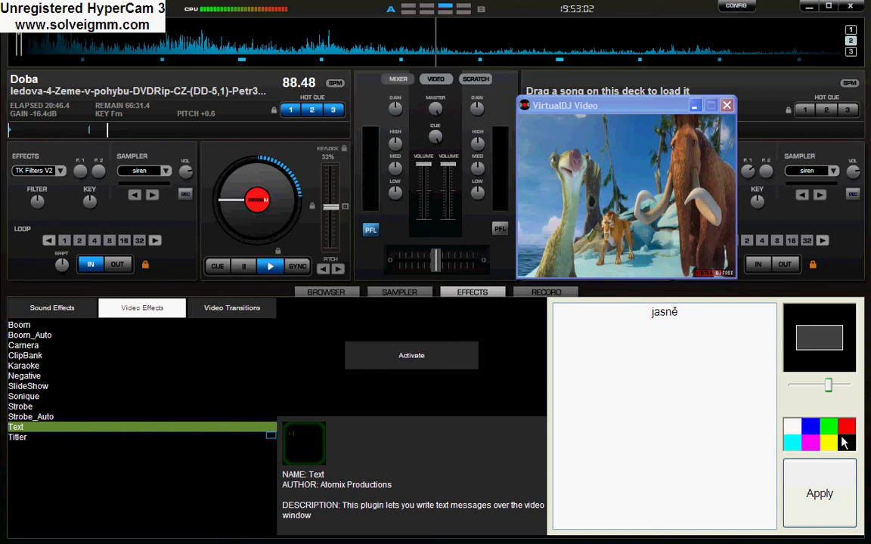
left_click(812, 514)
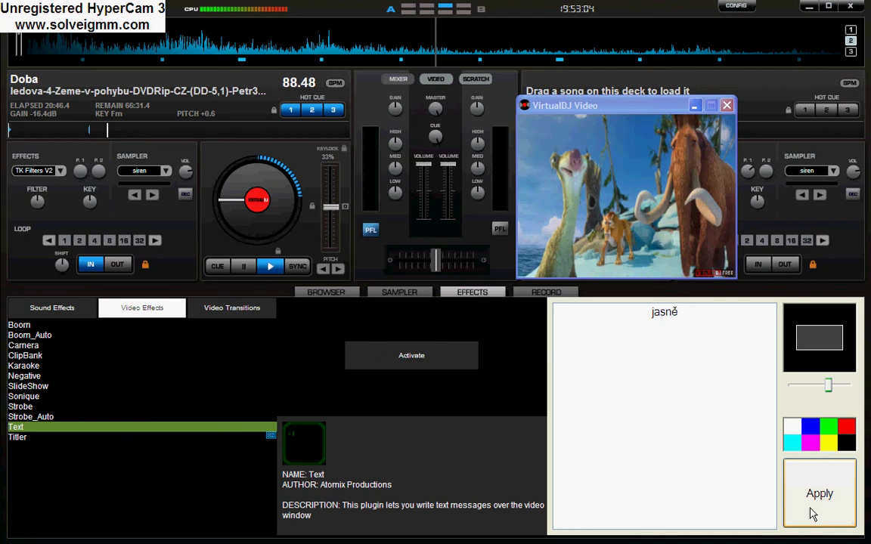
left_click(415, 365)
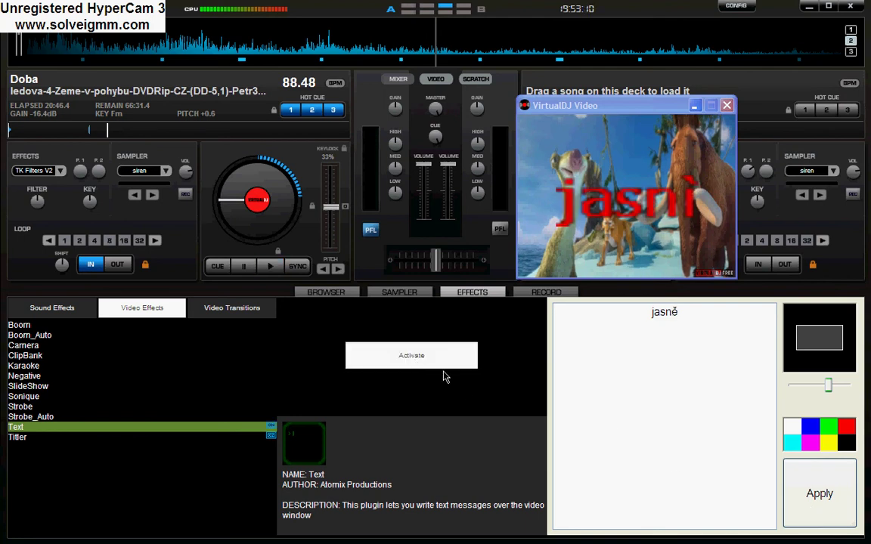
Play the film on deck 1 with the text overlay for a short while and pause it
left_click(270, 266)
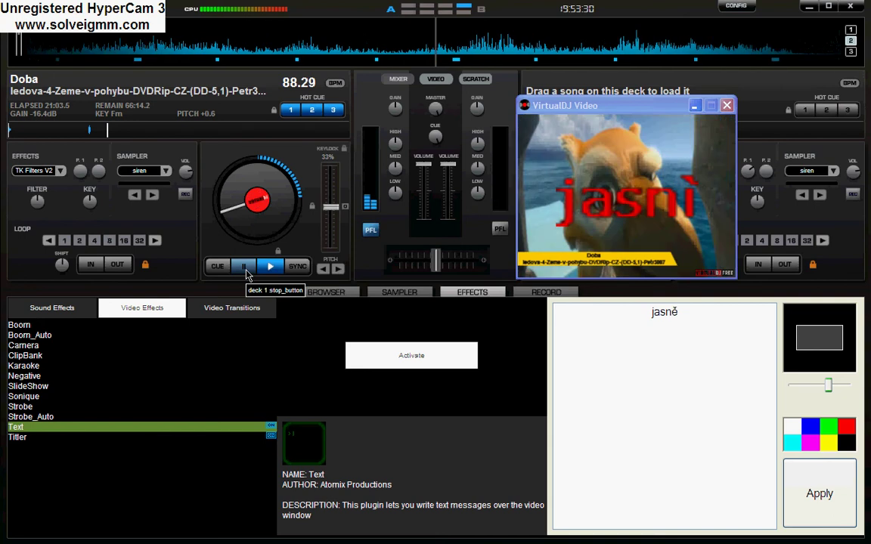
left_click(245, 270)
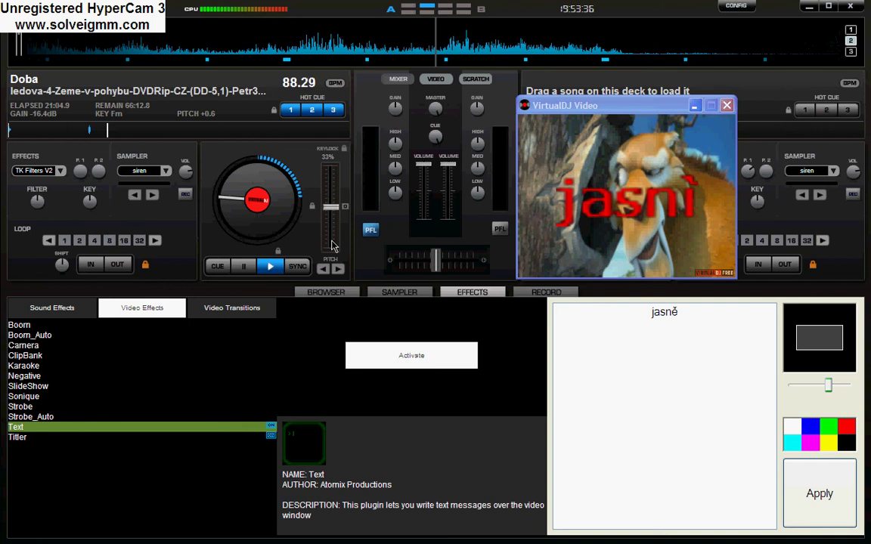
key("super")
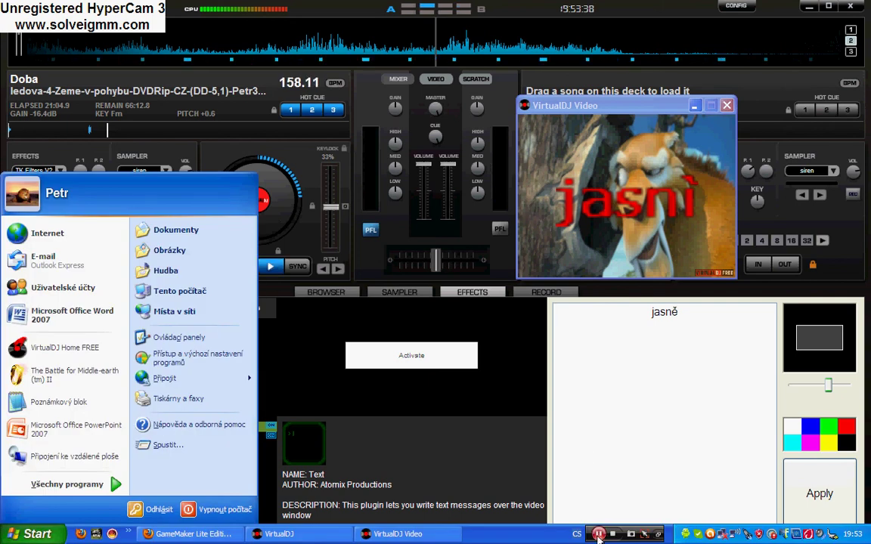
left_click(603, 537)
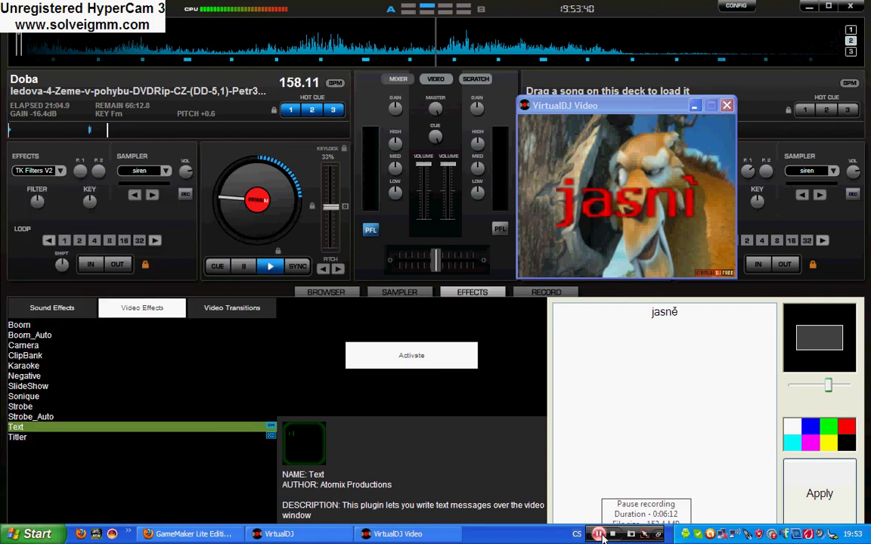